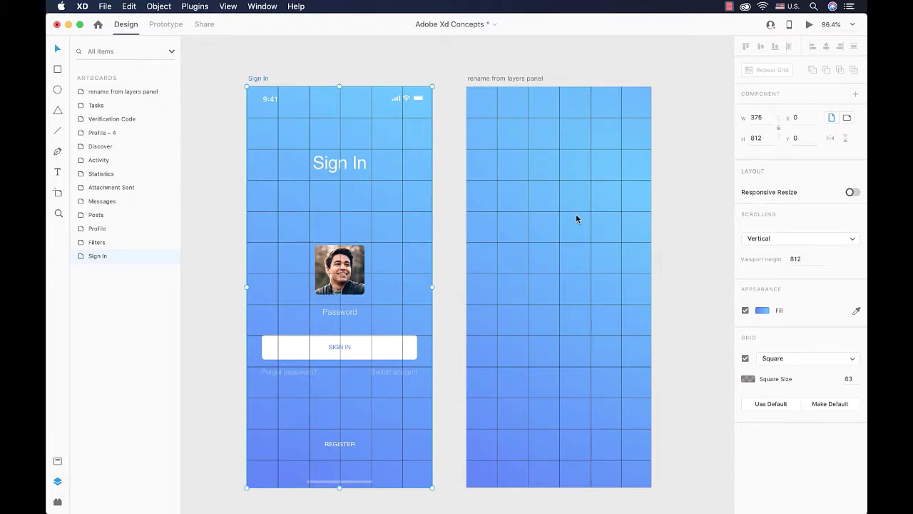
- Hide the square grid on the Sign In and neighbouring artboards from the View menu
click(226, 6)
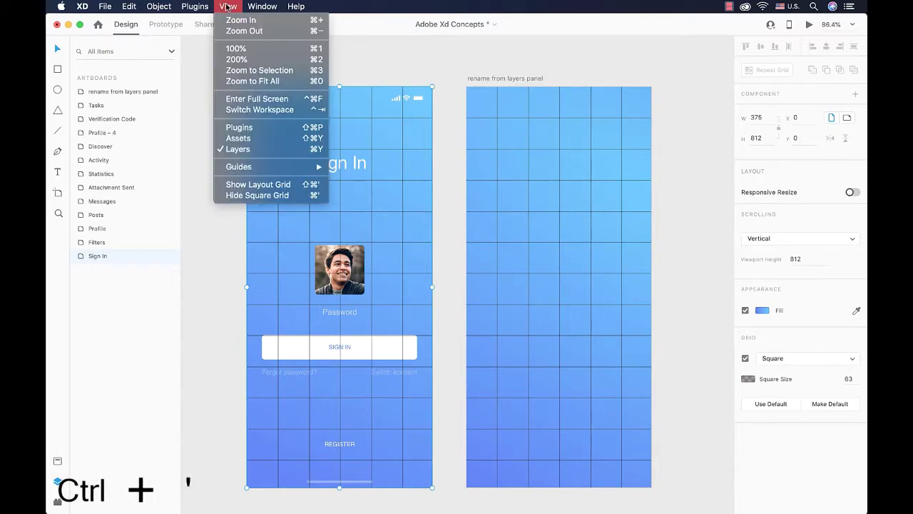
click(256, 196)
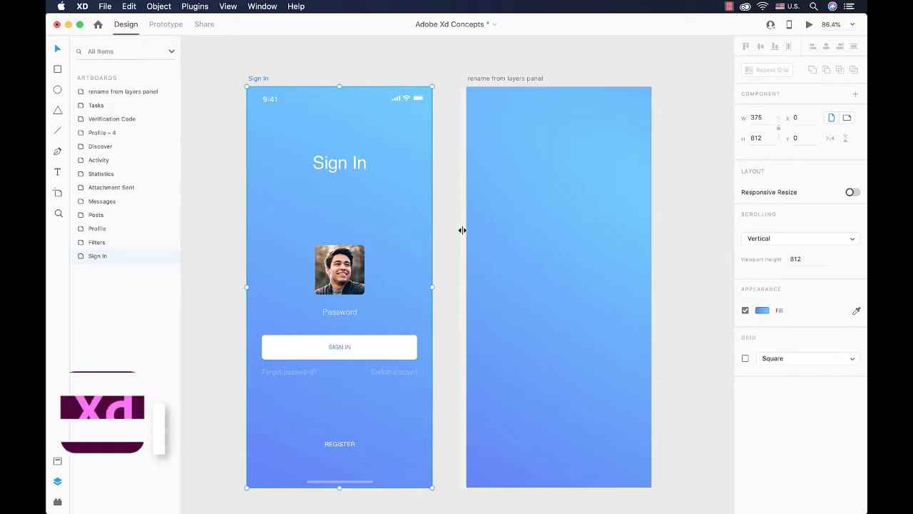
- Scroll to the Posts profile artboard and select it by its title
scroll(462, 230, down, 20)
scroll(463, 235, down, 10)
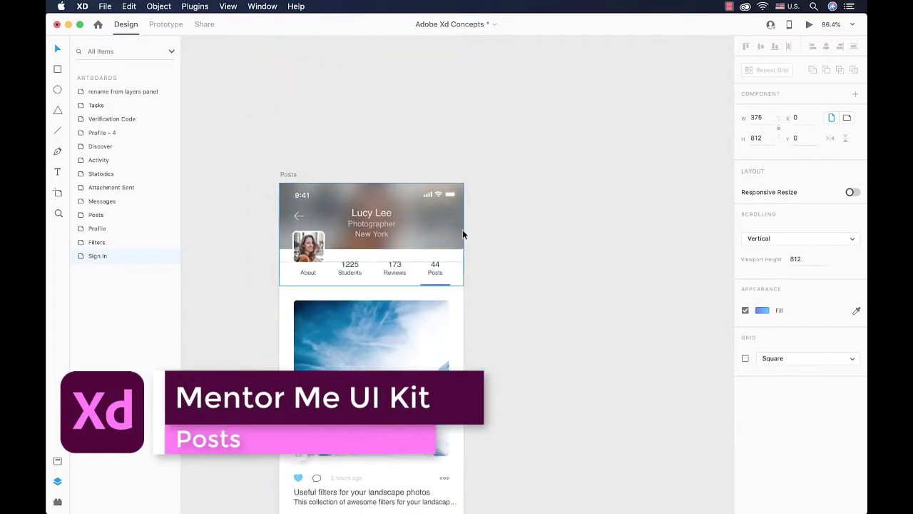
scroll(462, 234, up, 1)
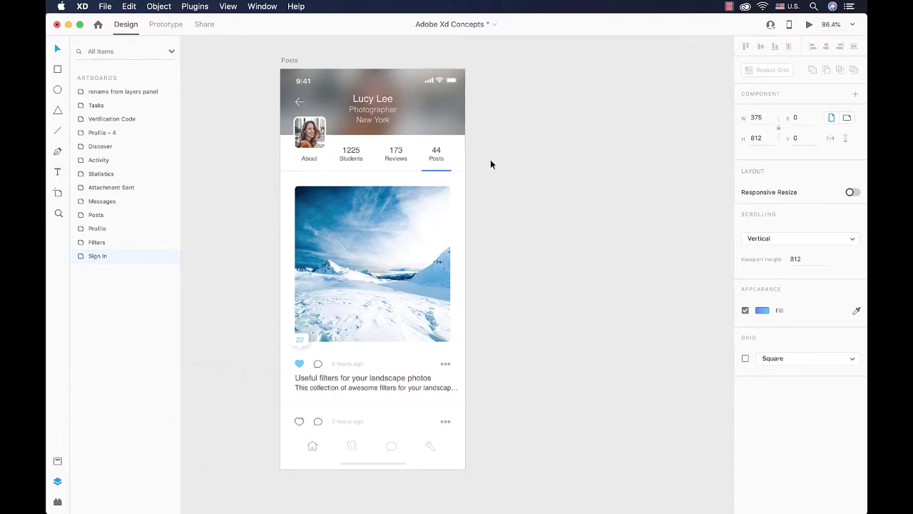
click(290, 62)
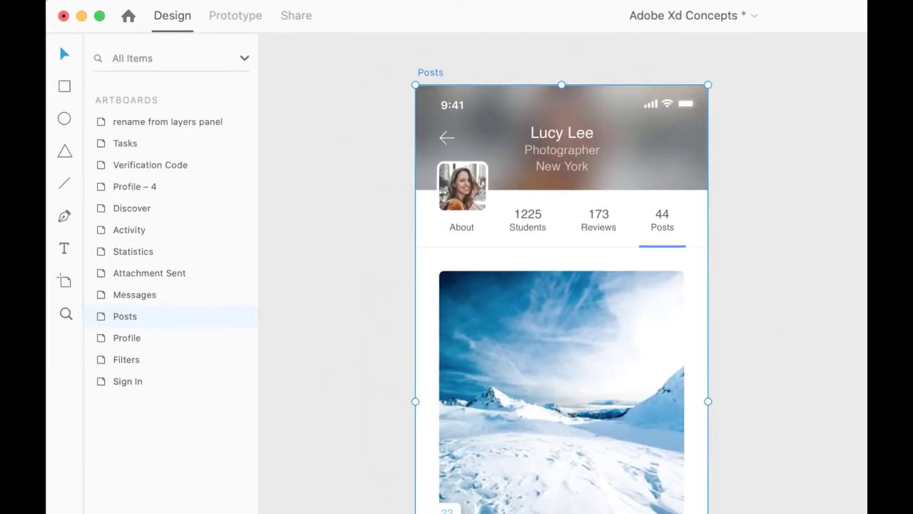
- Keep the artboard name Posts and enter its layer list of top, bottom and content groups
double_click(132, 316)
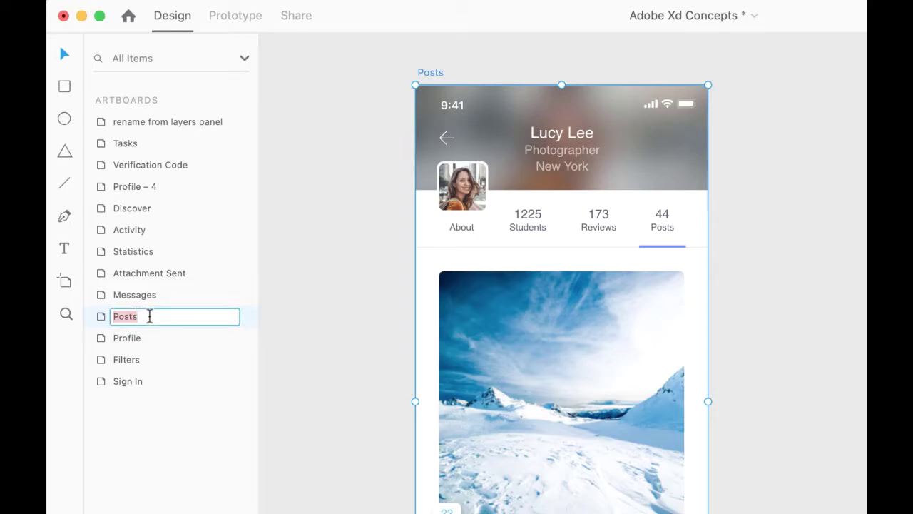
click(150, 316)
click(100, 319)
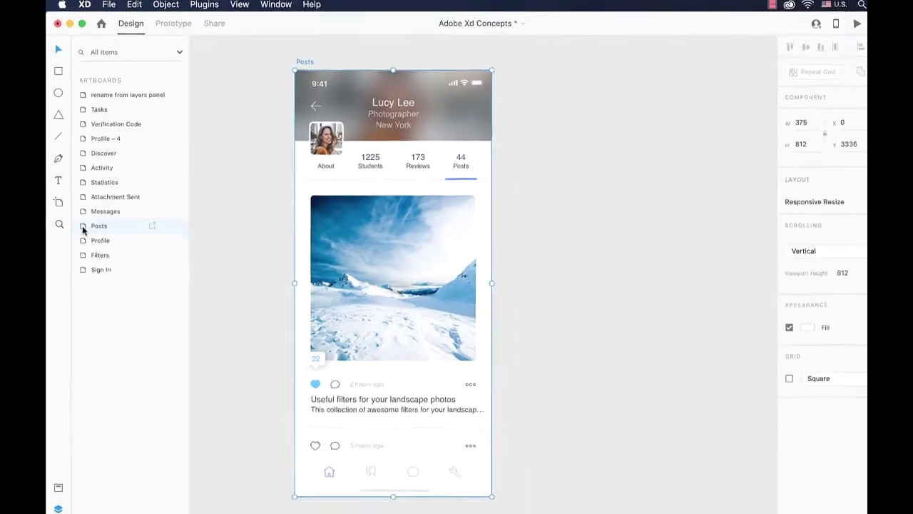
click(98, 304)
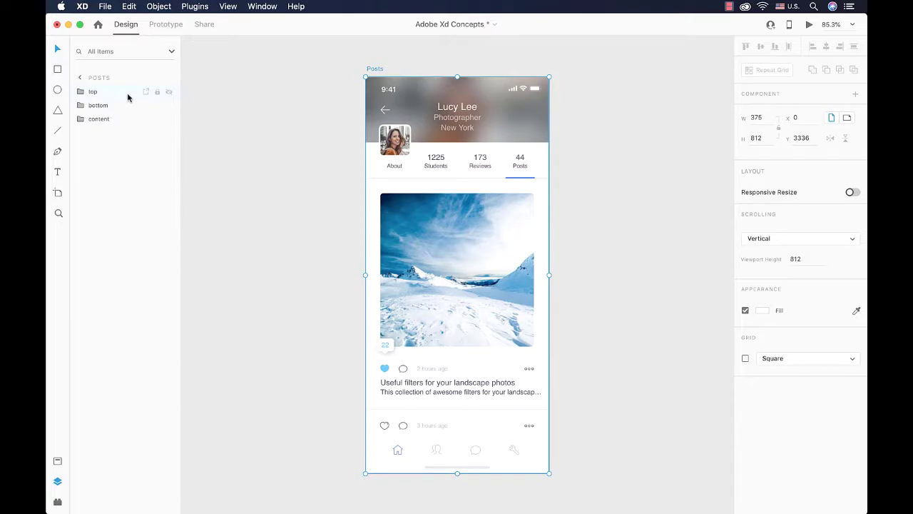
- Select the top, bottom and content groups to see the header, nav bar and post feed areas
click(128, 97)
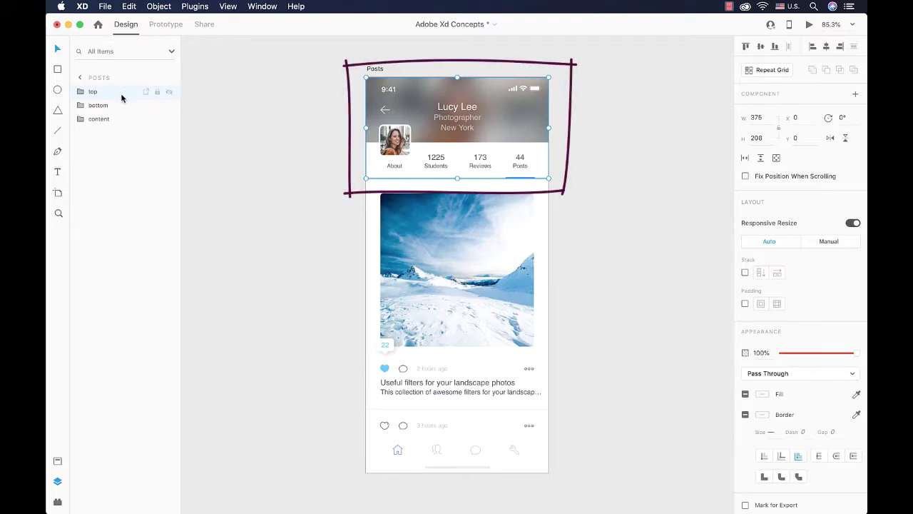
click(118, 108)
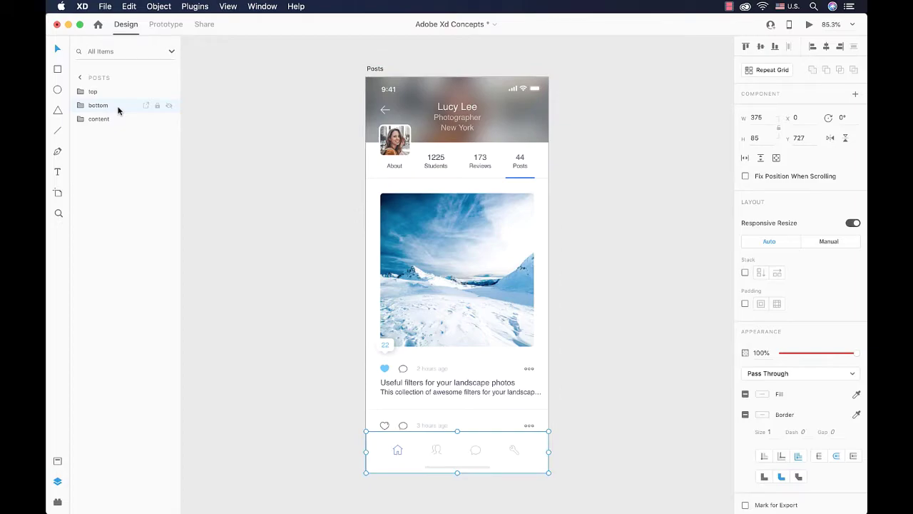
click(118, 122)
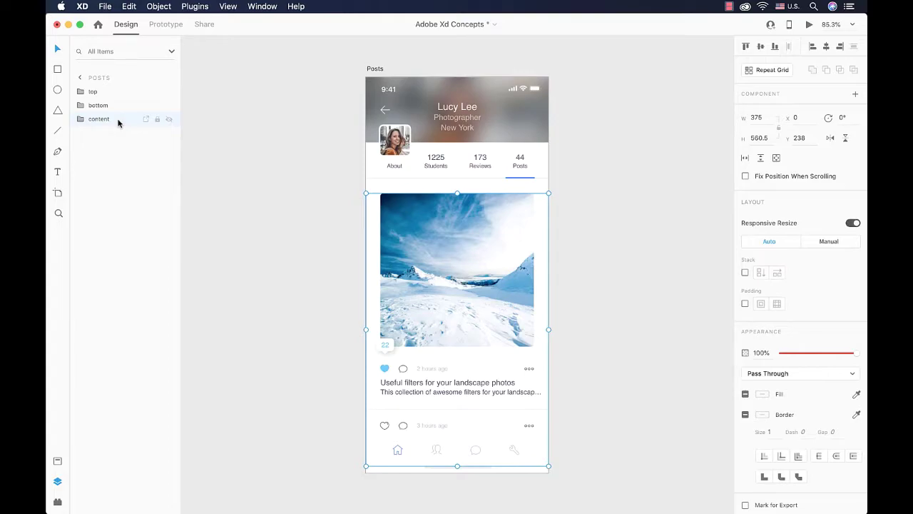
- Expand the top, bottom and content groups to list child layers such as image, arrow-icon and navbar
double_click(93, 92)
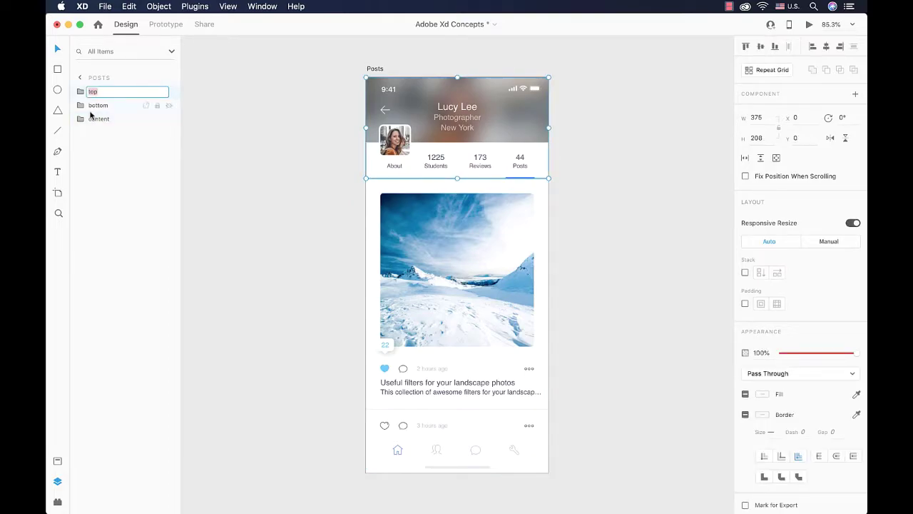
click(92, 107)
click(79, 93)
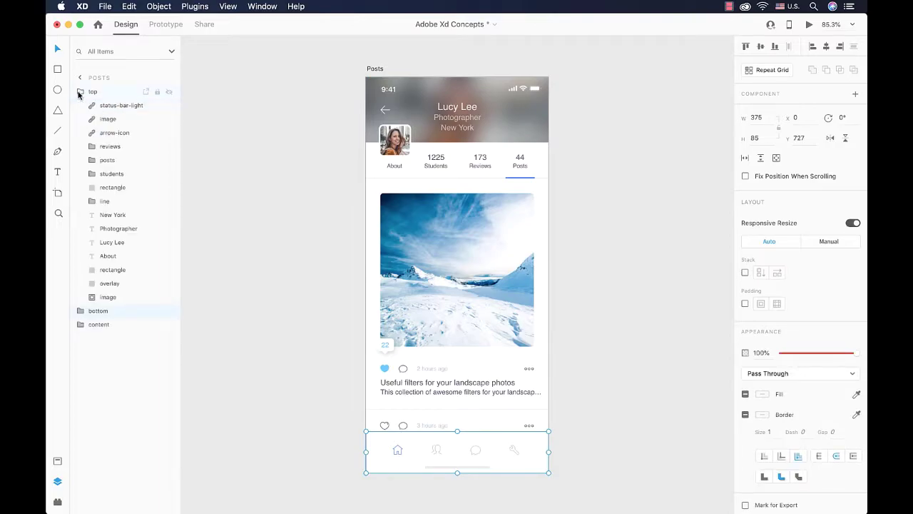
click(80, 312)
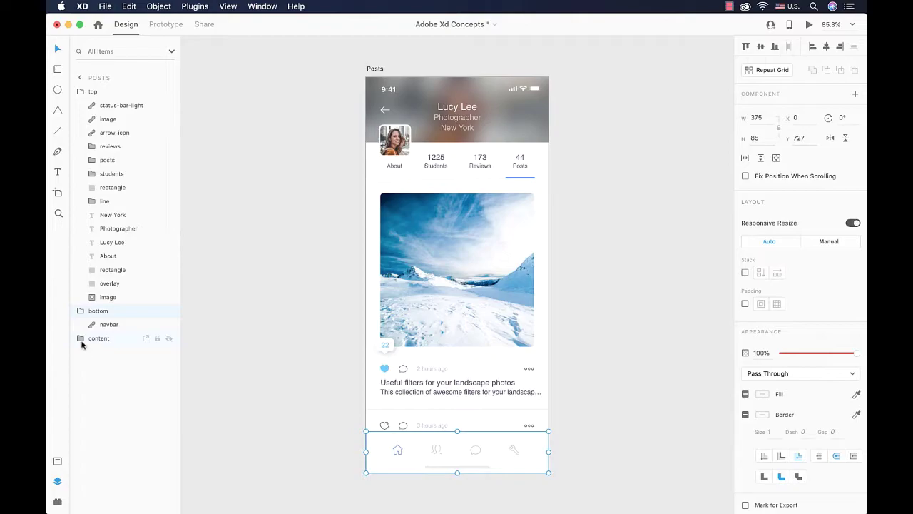
click(80, 339)
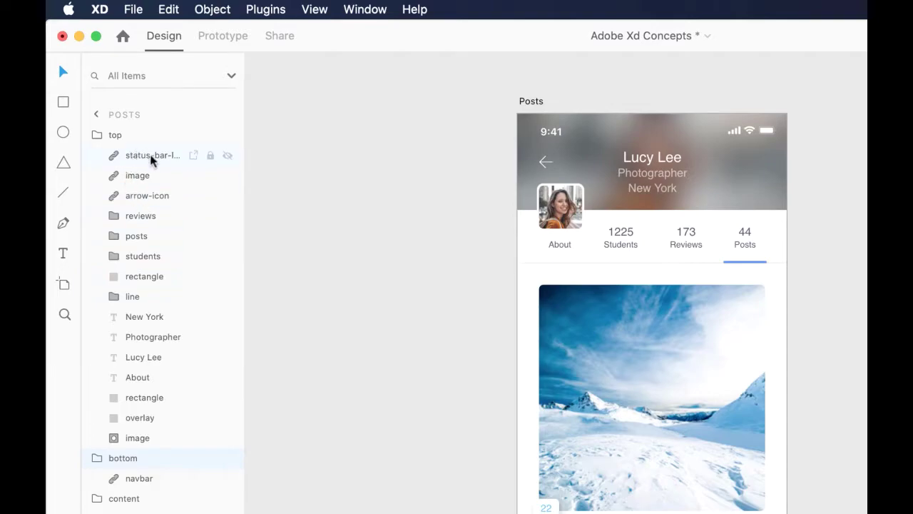
- Inspect the status bar, profile photo, arrow icon and the 173 Reviews group with its texts
click(98, 162)
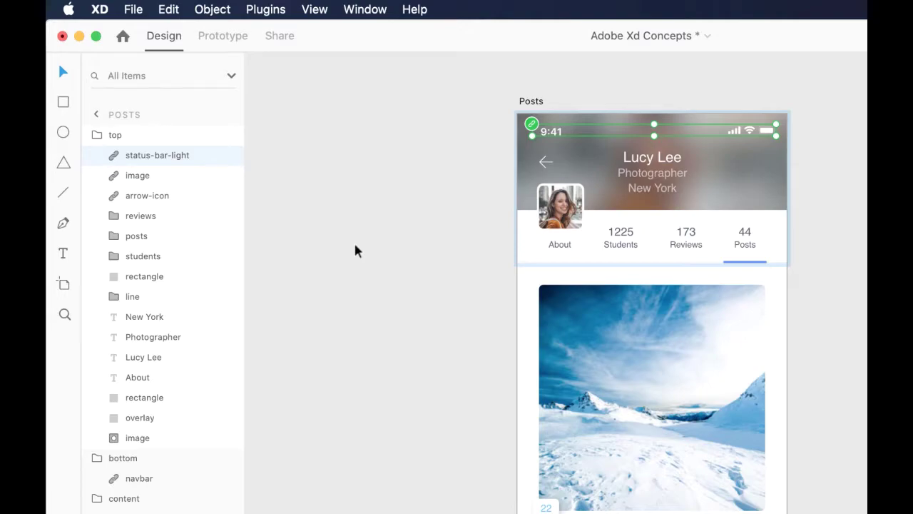
click(136, 177)
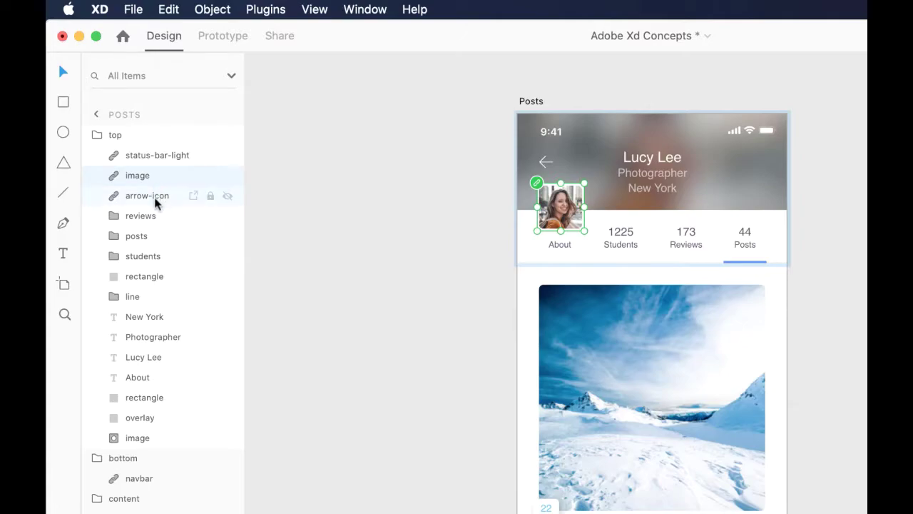
click(156, 200)
click(151, 218)
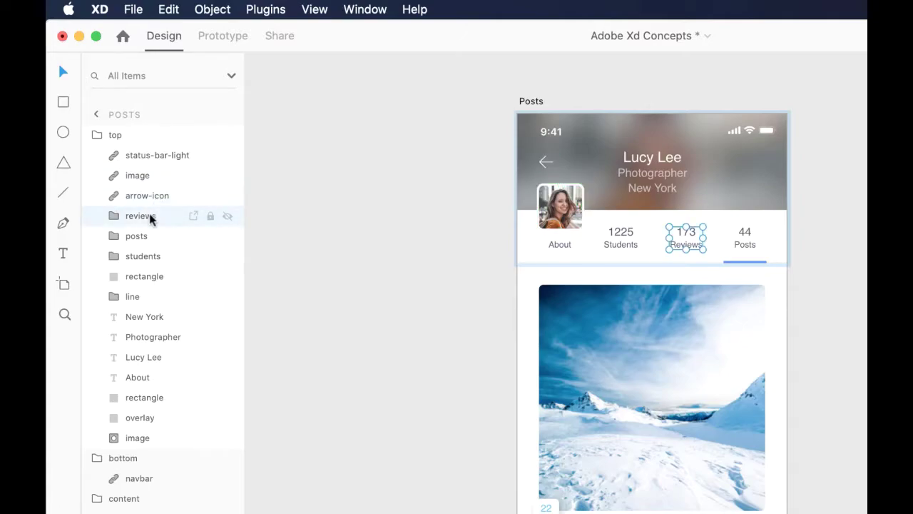
click(114, 221)
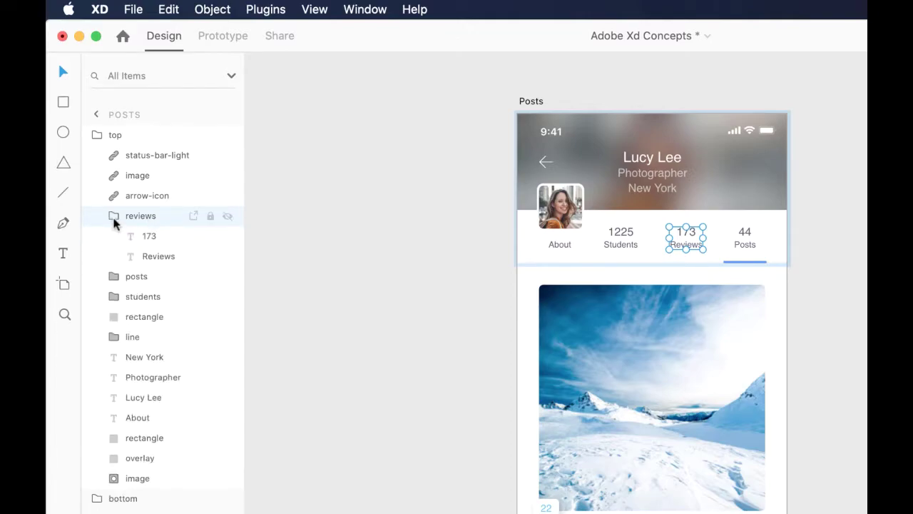
click(147, 242)
click(150, 261)
shift+click(160, 255)
click(160, 260)
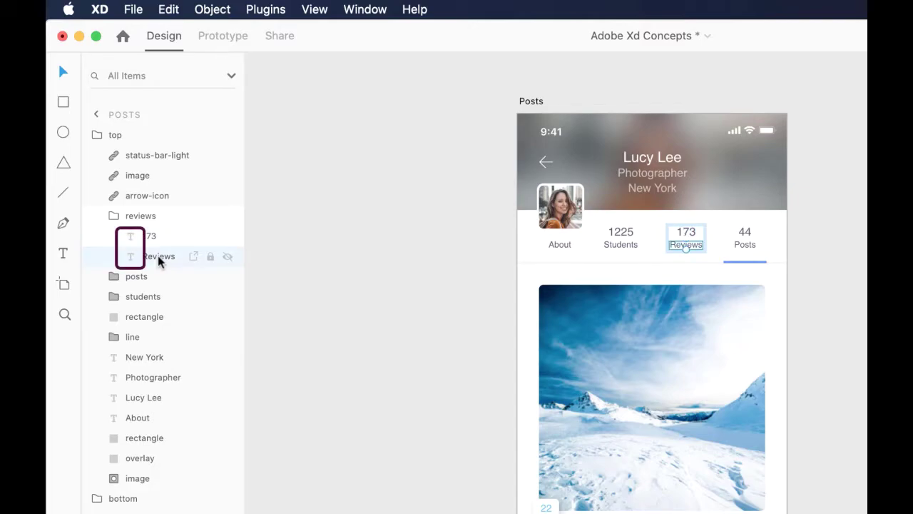
click(113, 217)
- Inspect the 44 Posts and 1225 Students groups, underline, divider, stats rectangle and overlay layers
click(133, 237)
click(136, 261)
click(136, 281)
click(138, 303)
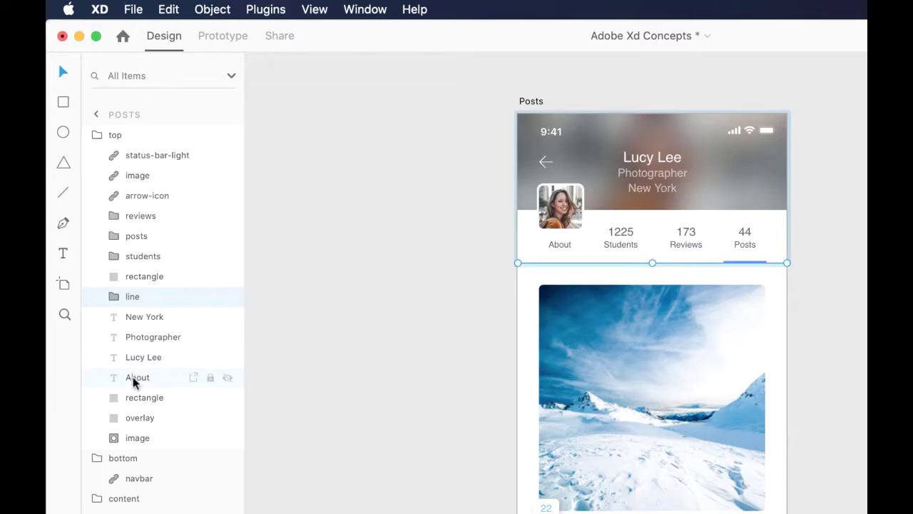
click(133, 401)
click(138, 421)
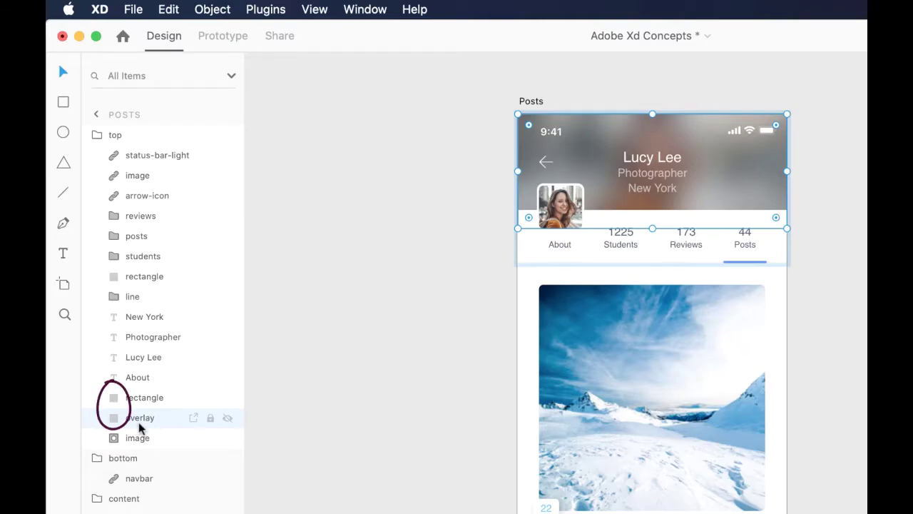
click(150, 438)
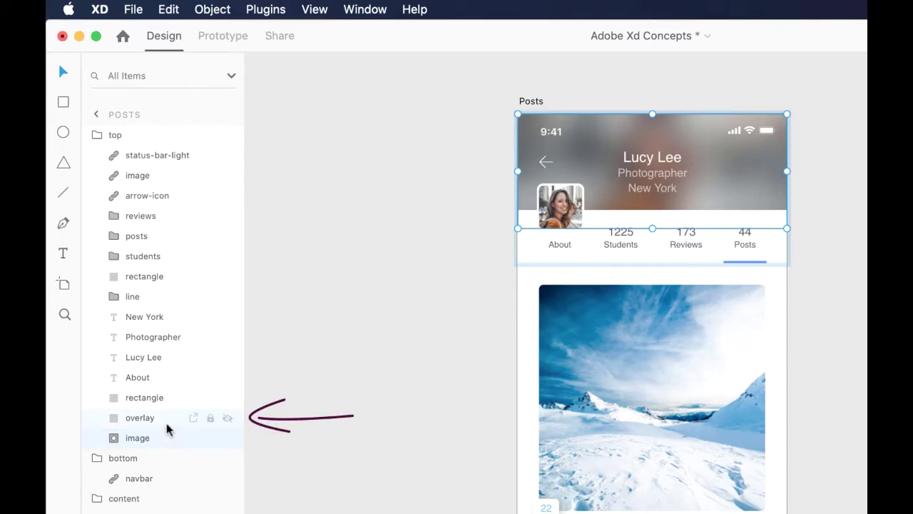
click(165, 421)
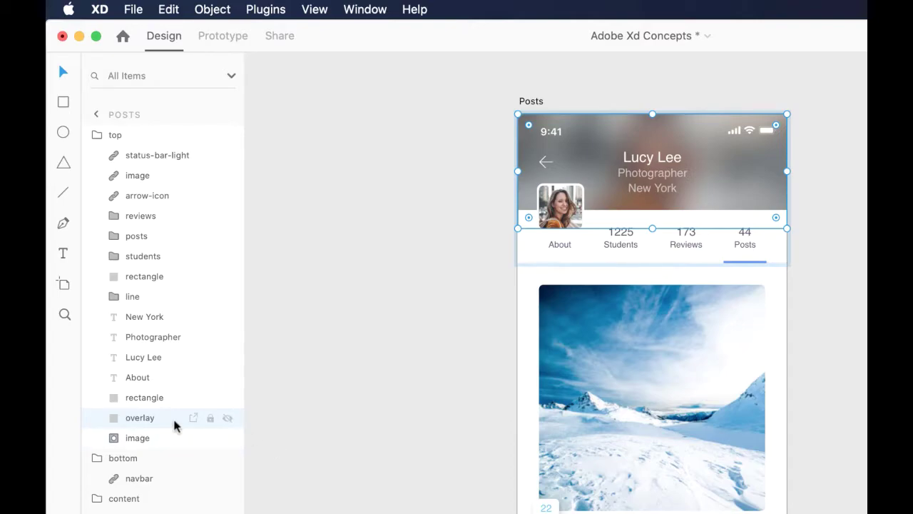
- Restack the overlay above the white stats rectangle, then reselect both layers to compare
mouse_move(173, 417)
mouse_down()
mouse_move(199, 370)
mouse_move(190, 382)
mouse_up()
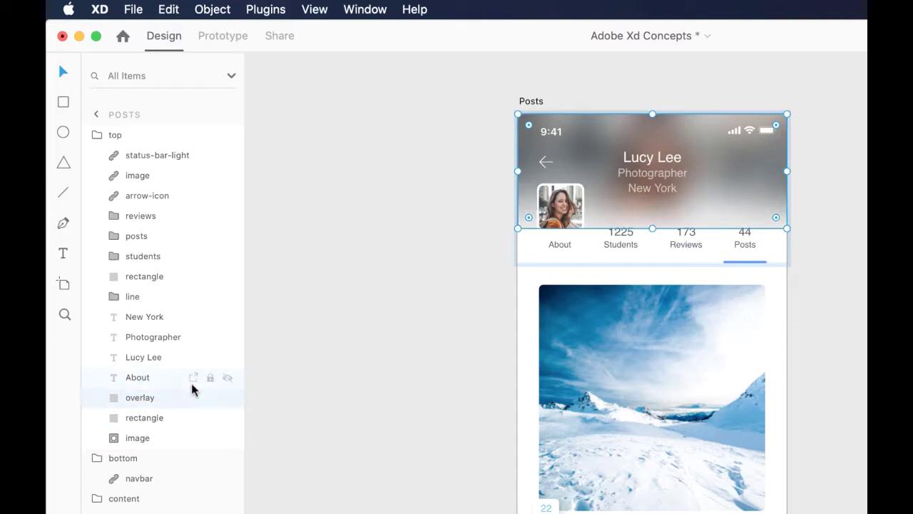
click(167, 415)
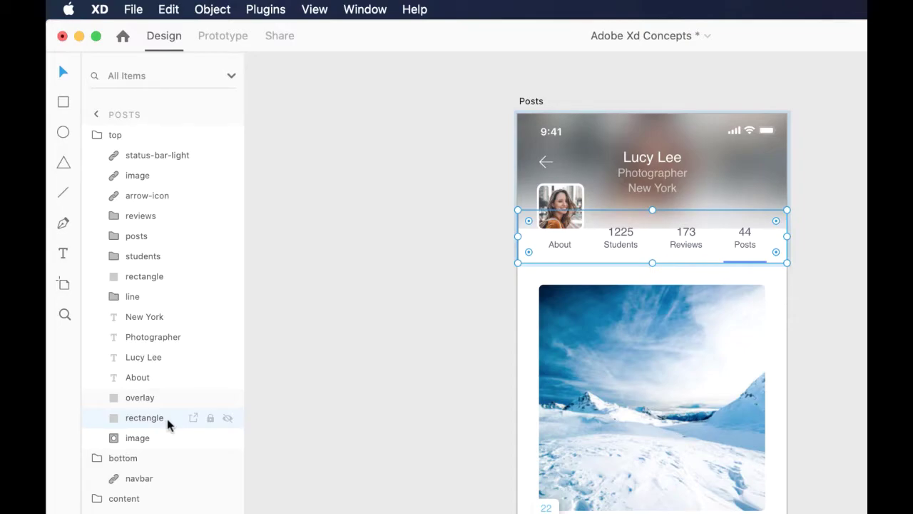
click(157, 400)
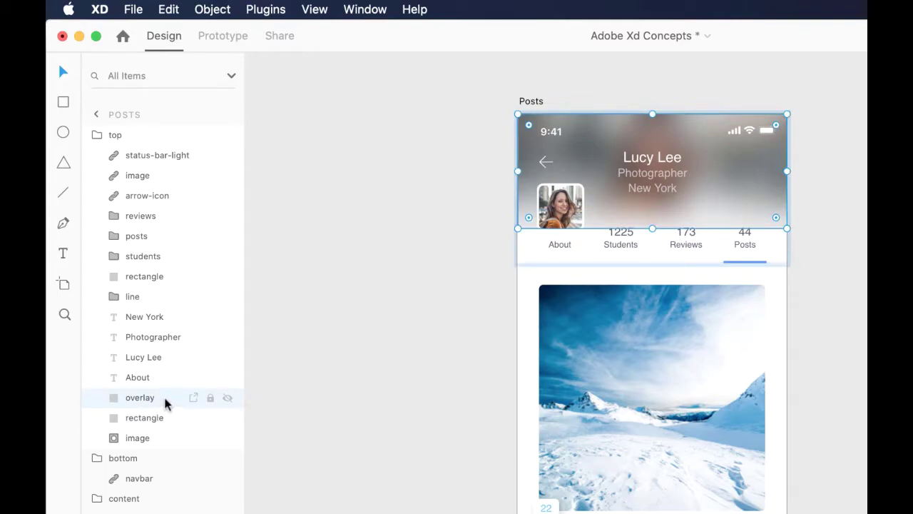
- Raise the overlay in the stack, move it over the header, and place it just below arrow-icon
drag(163, 396, 167, 368)
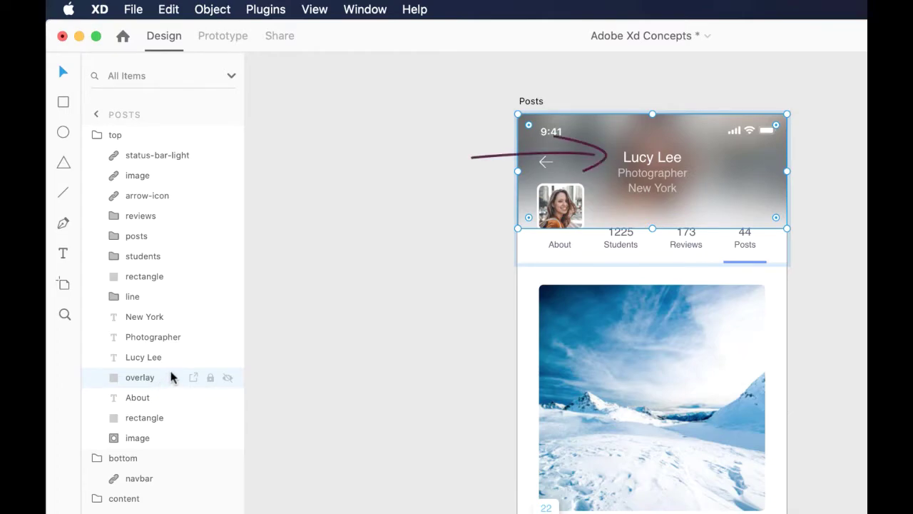
drag(169, 370, 181, 356)
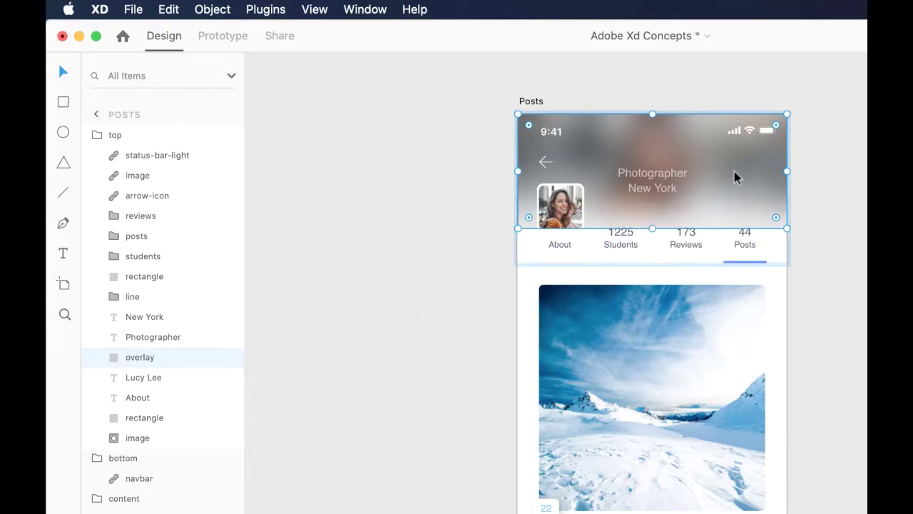
drag(734, 171, 736, 231)
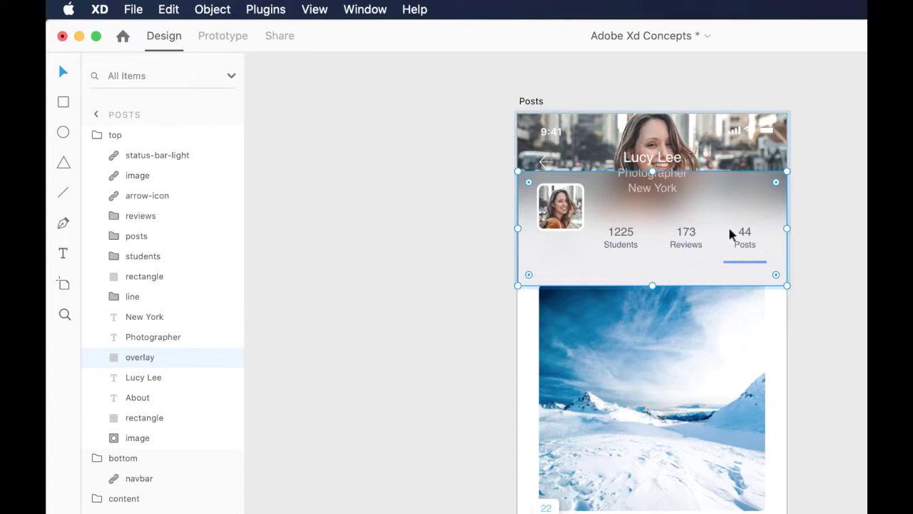
drag(727, 225, 728, 180)
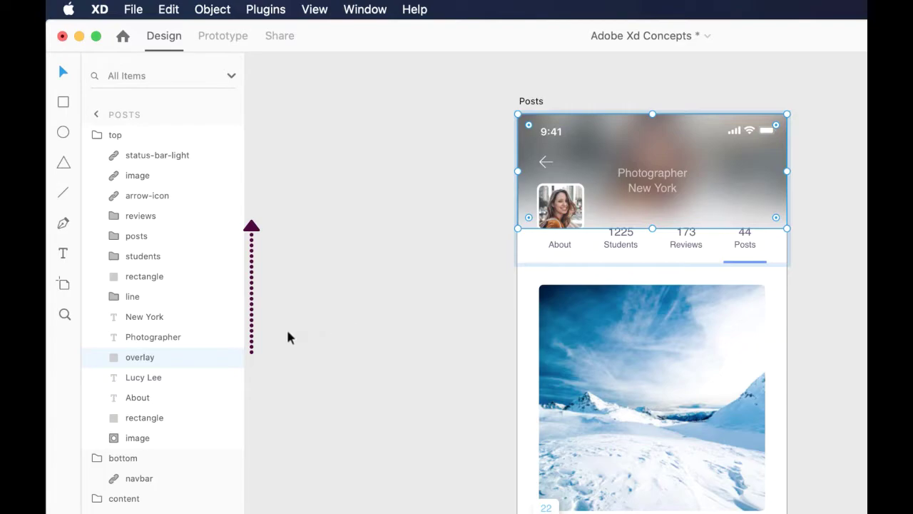
drag(149, 357, 149, 208)
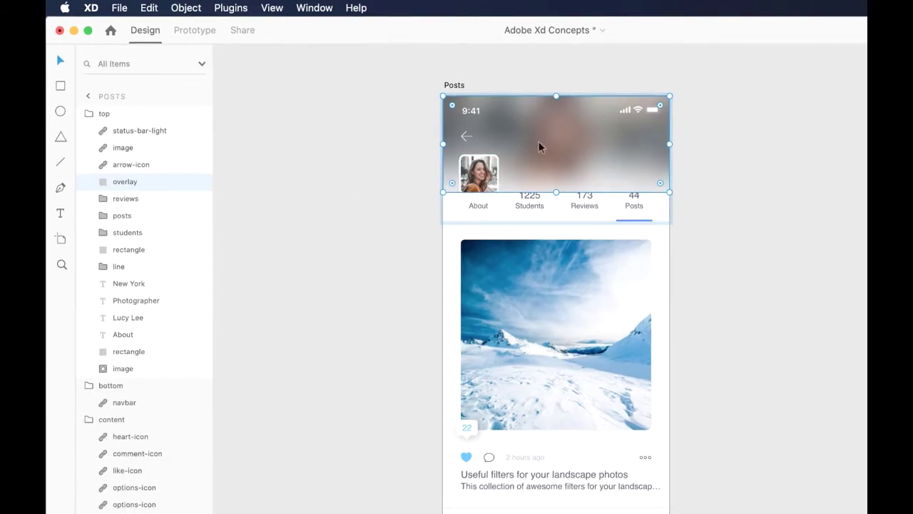
- Bring the overlay to the front so it blurs the status bar, back arrow and avatar
right_click(589, 155)
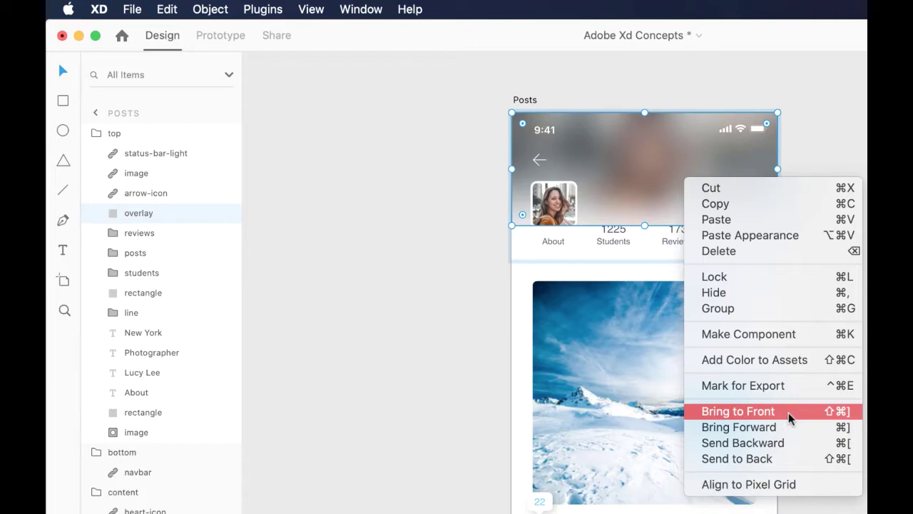
click(788, 413)
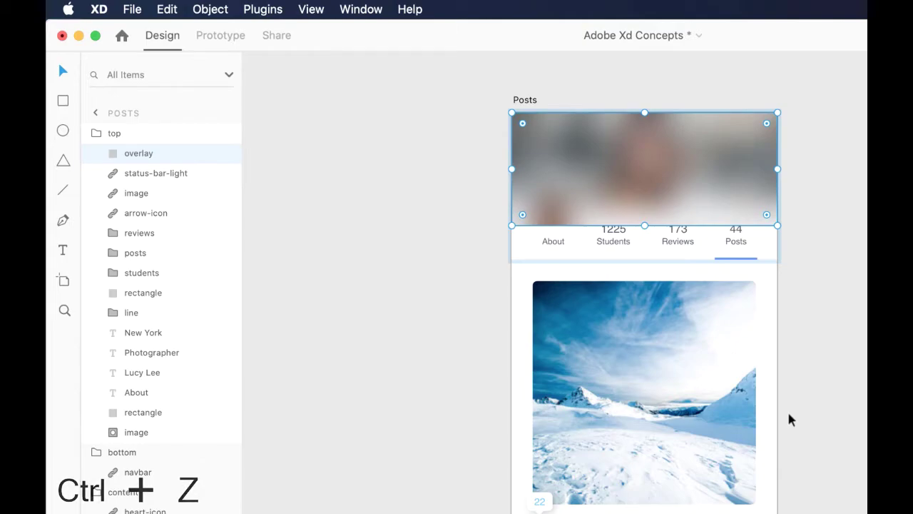
- Undo Bring to Front, step the overlay forward and backward, then send it to back
key(ctrl+z)
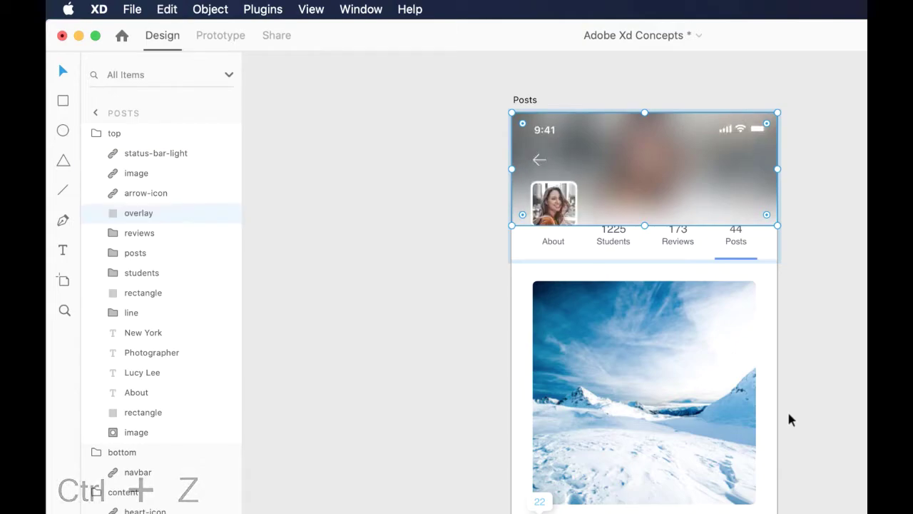
right_click(696, 184)
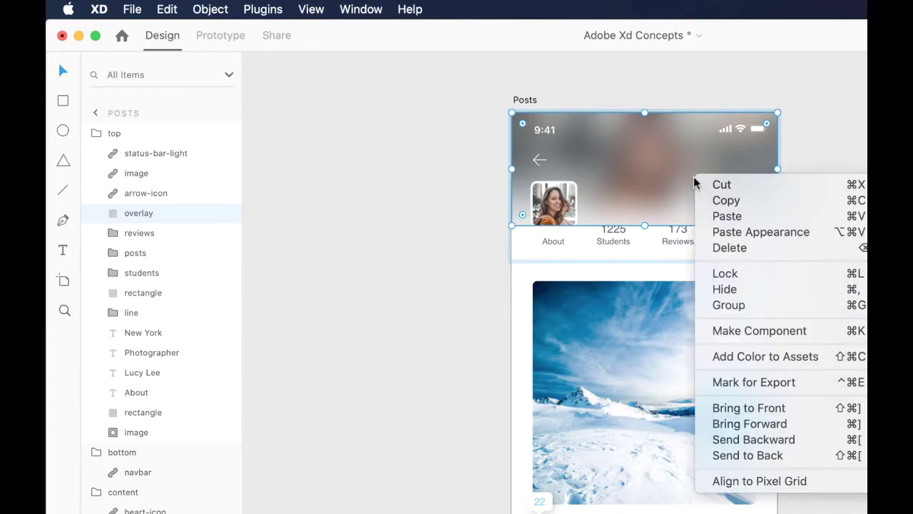
click(810, 427)
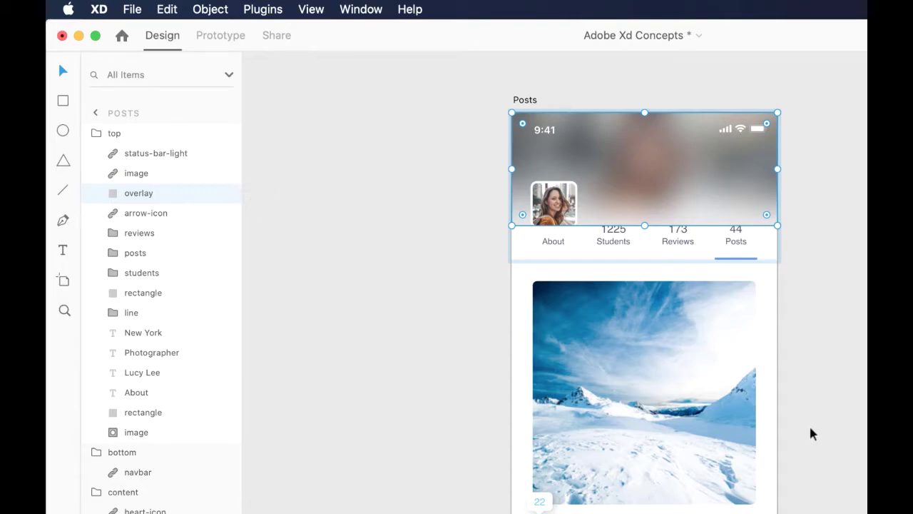
right_click(616, 200)
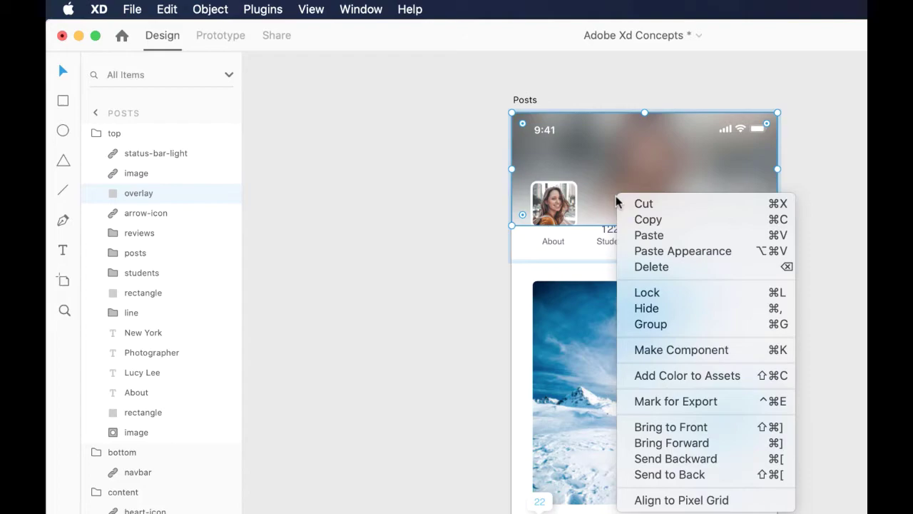
click(718, 464)
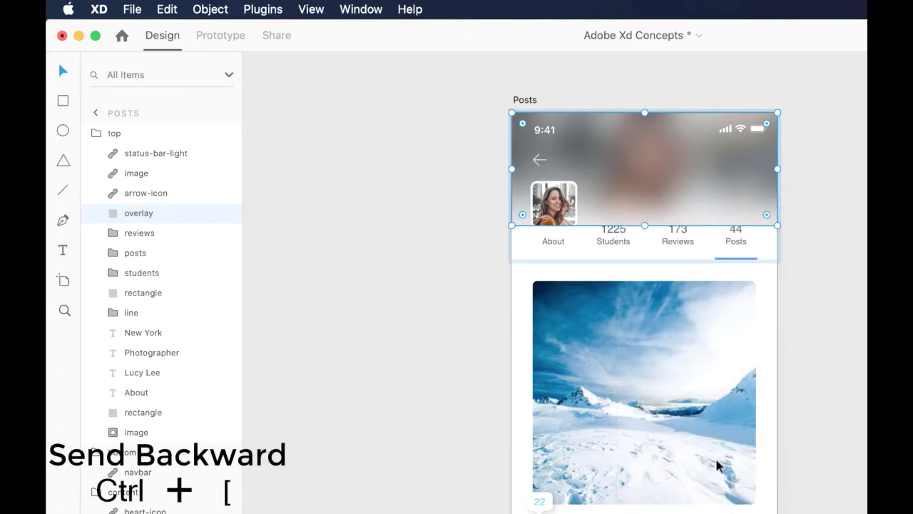
right_click(672, 187)
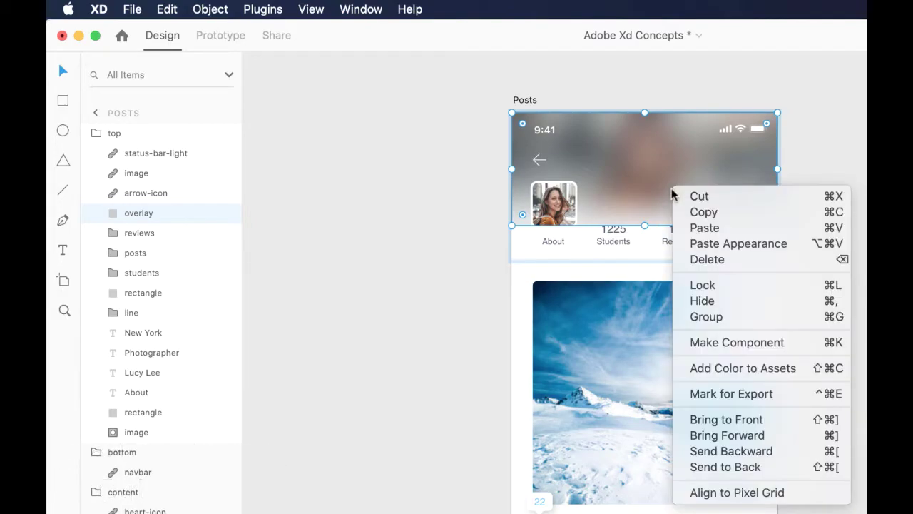
click(784, 472)
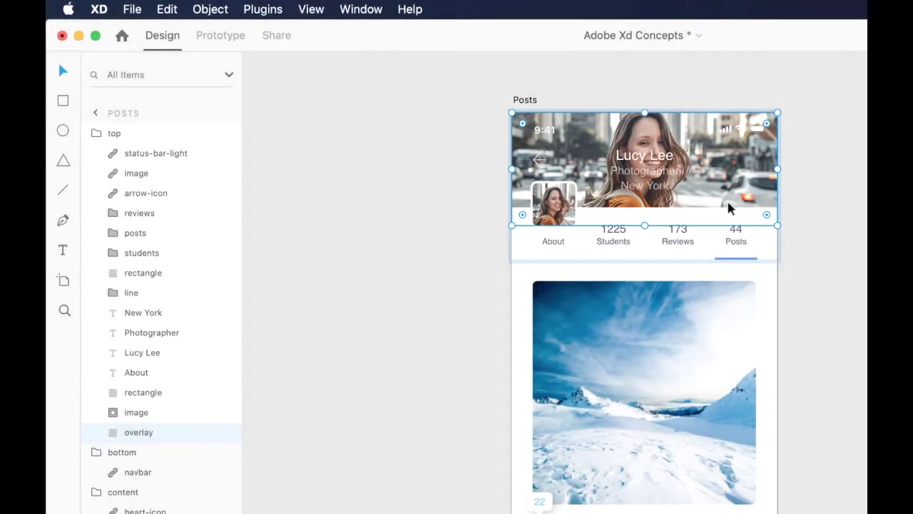
- Bring the overlay forward one level so it sits just above the header photo
right_click(696, 167)
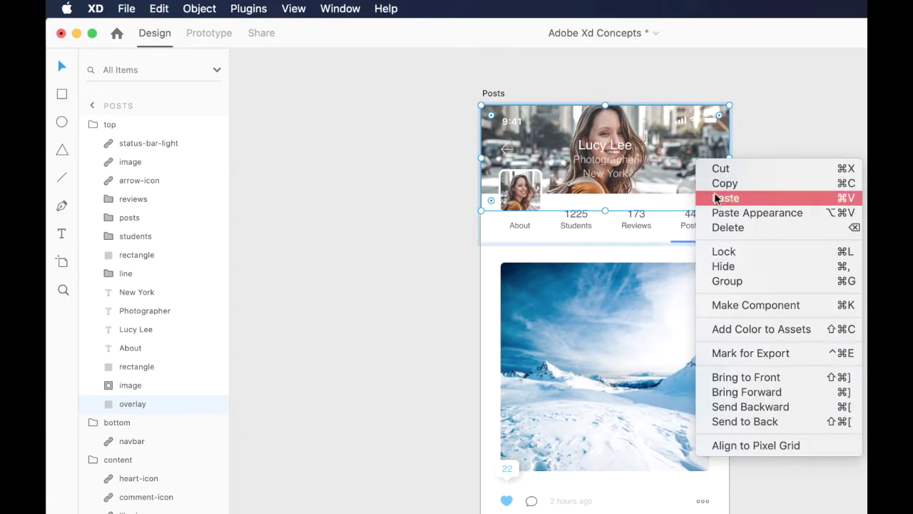
click(794, 391)
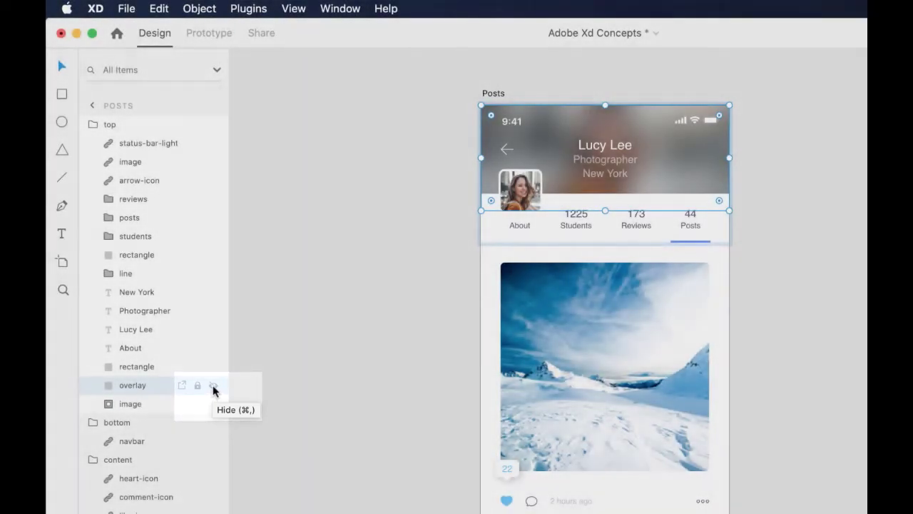
click(213, 386)
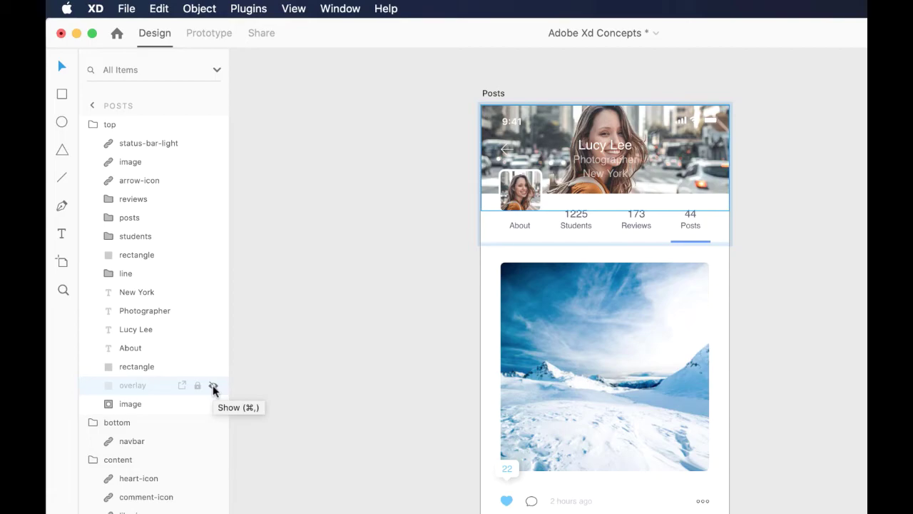
click(213, 387)
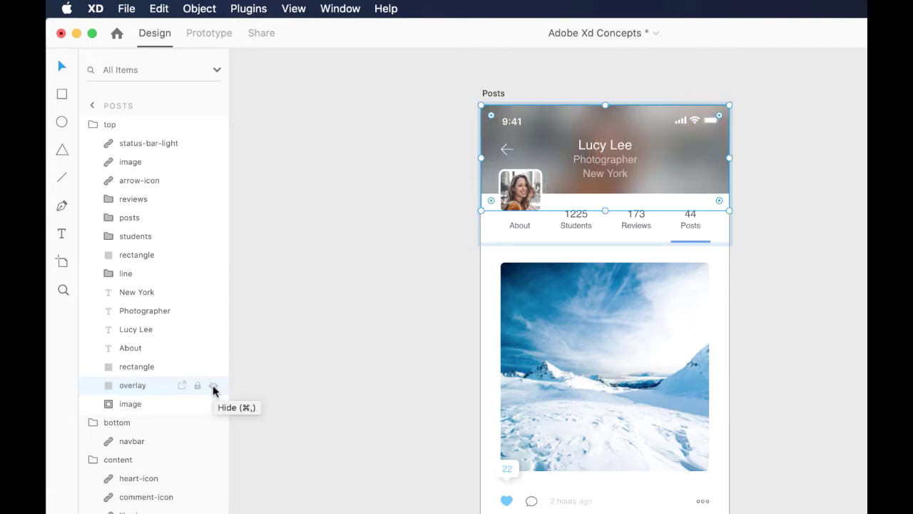
right_click(677, 157)
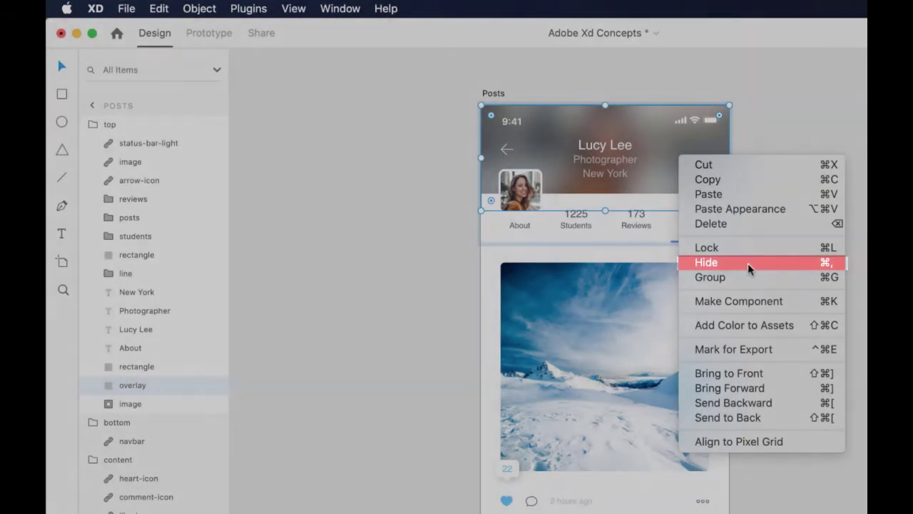
click(747, 264)
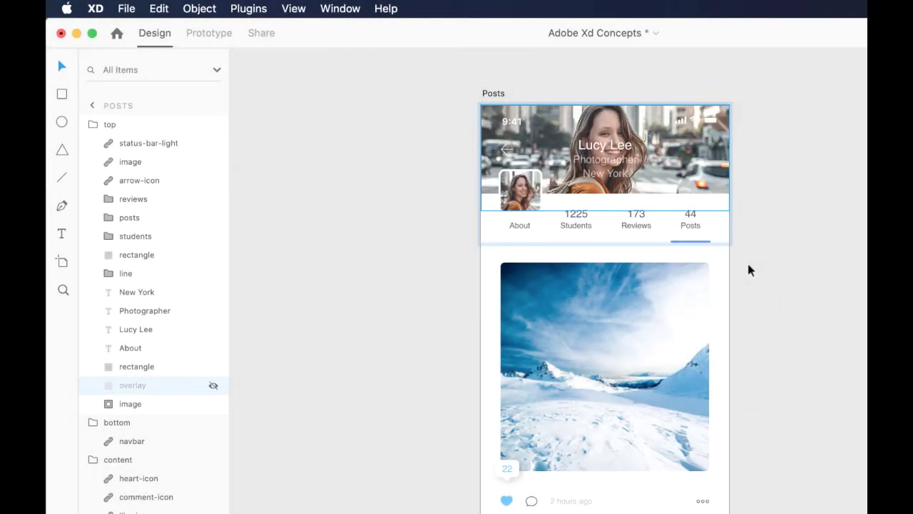
click(213, 385)
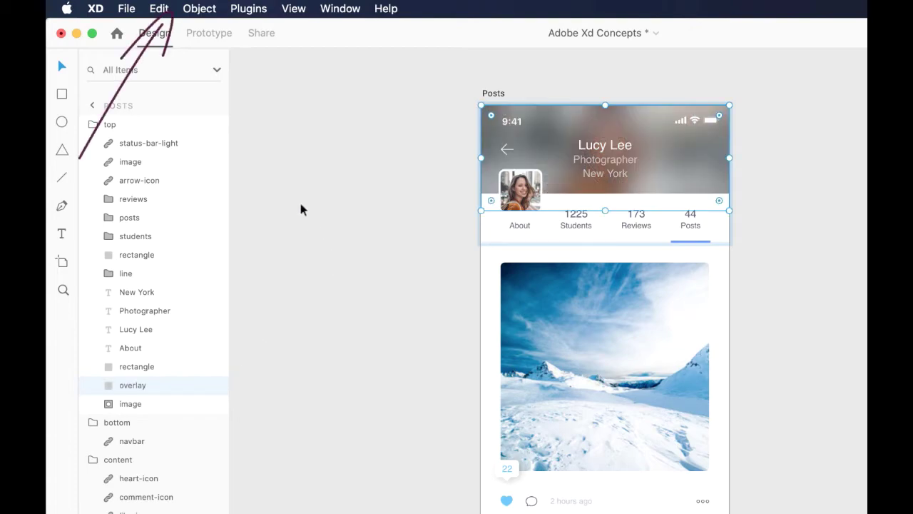
click(200, 8)
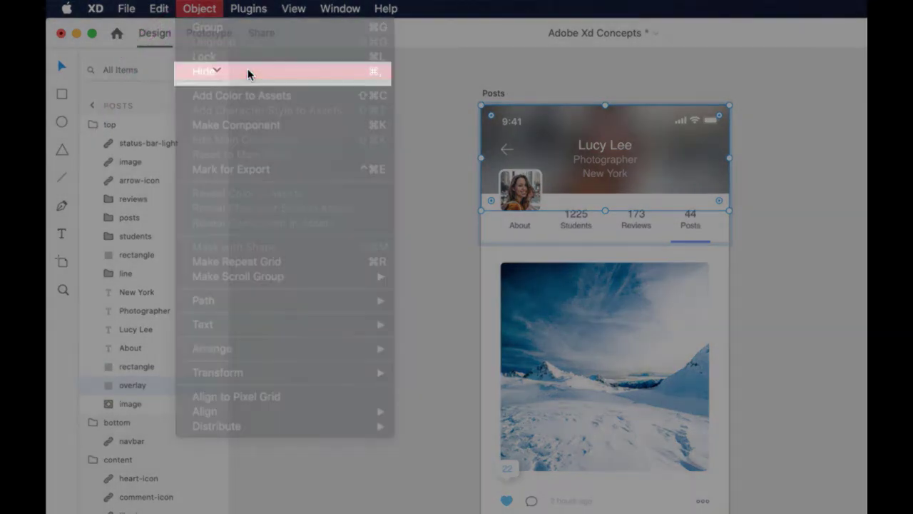
click(247, 71)
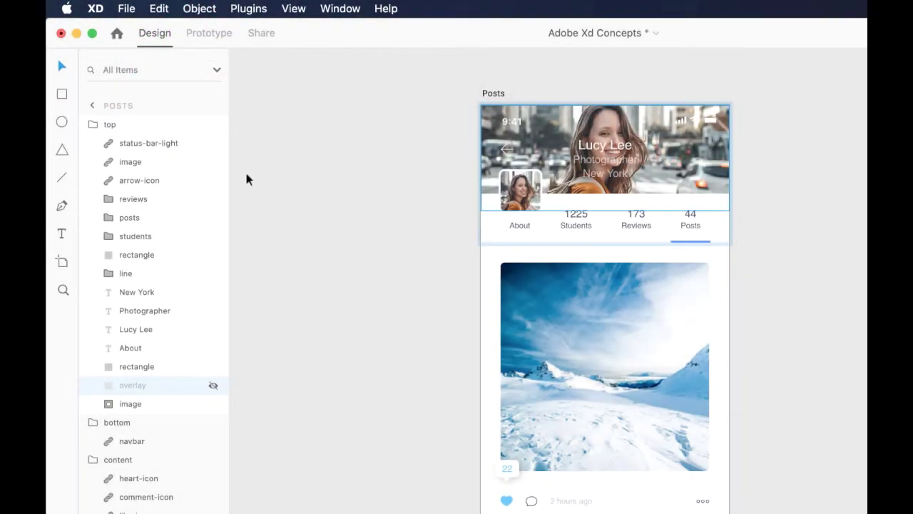
click(213, 386)
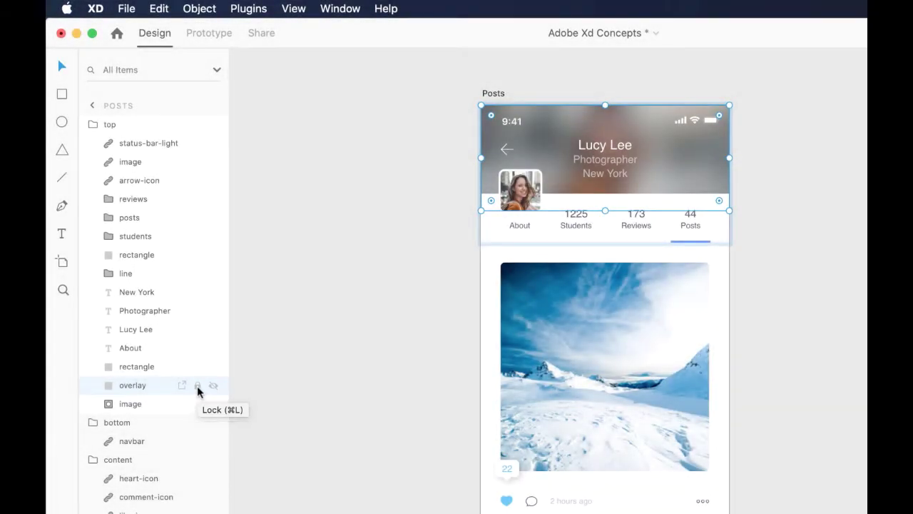
click(196, 385)
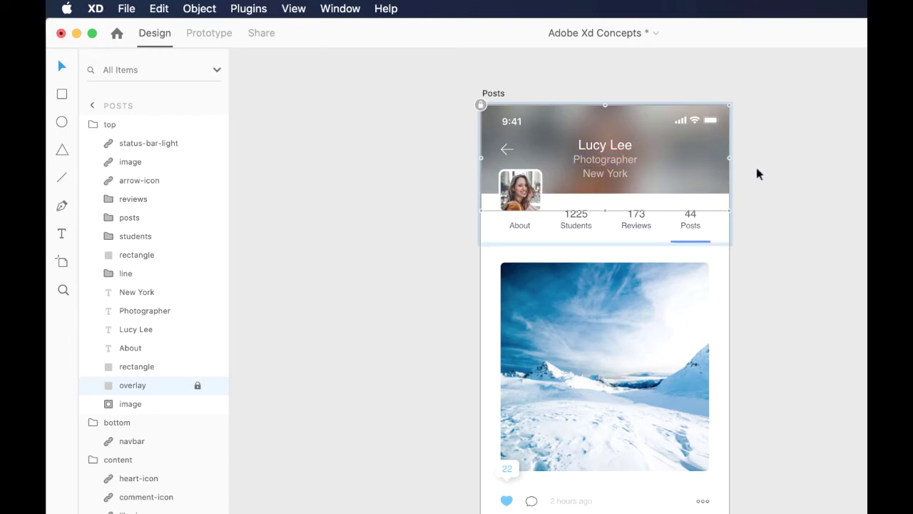
click(737, 173)
click(720, 152)
click(698, 175)
click(682, 169)
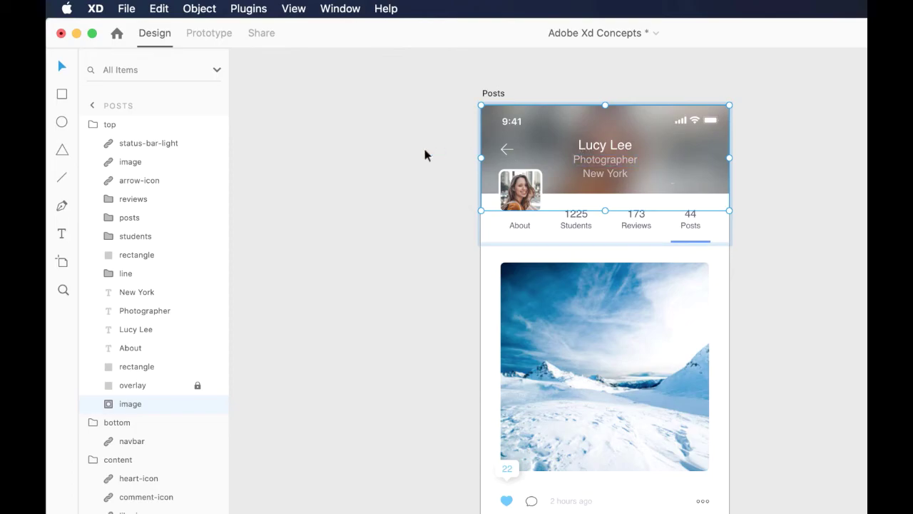
click(561, 141)
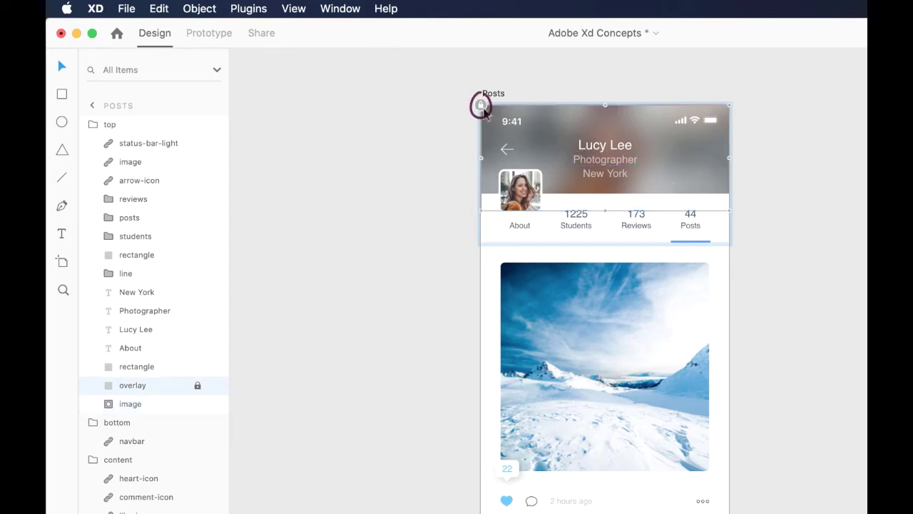
click(480, 105)
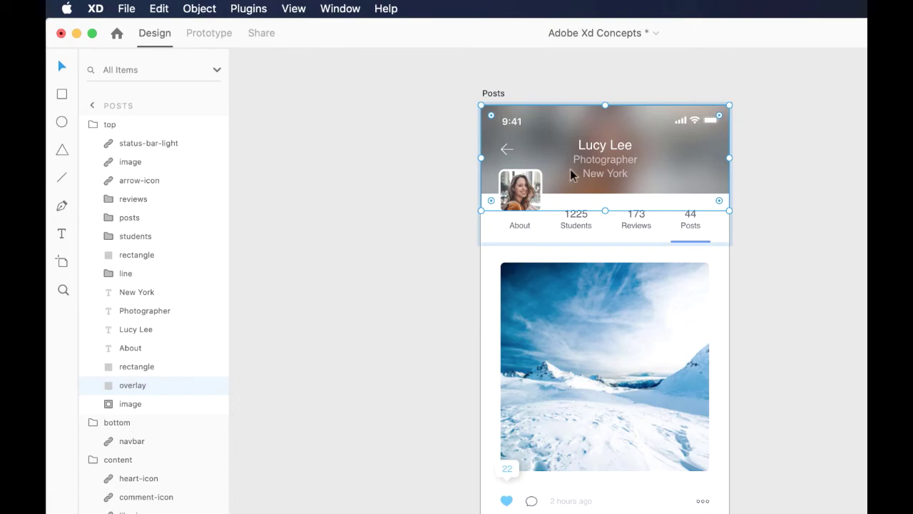
right_click(677, 154)
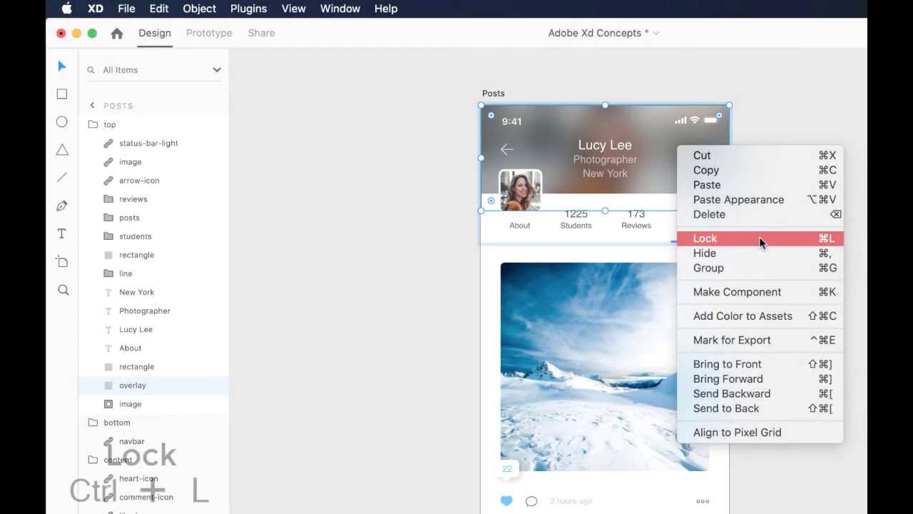
click(194, 7)
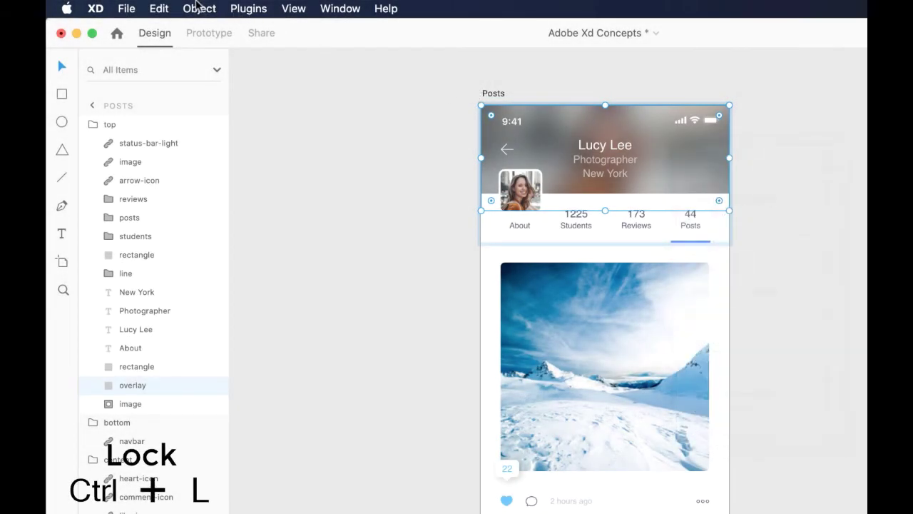
click(196, 6)
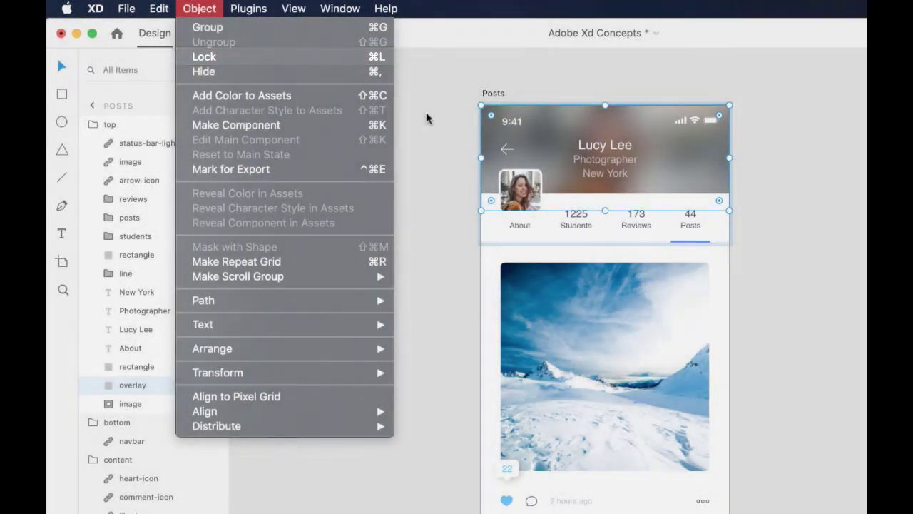
click(425, 119)
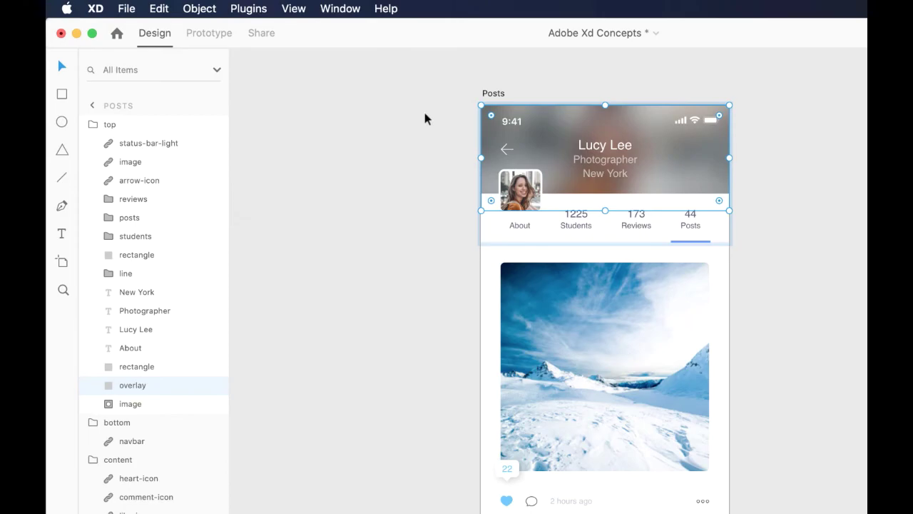